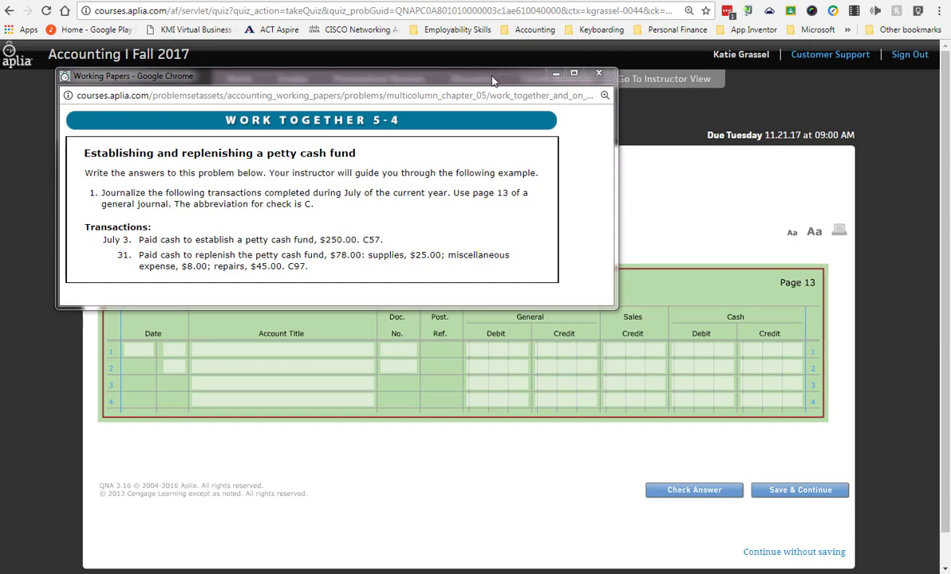
- Close the instructions popup and date journal row 1 July 3
left_click(555, 73)
left_click(137, 350)
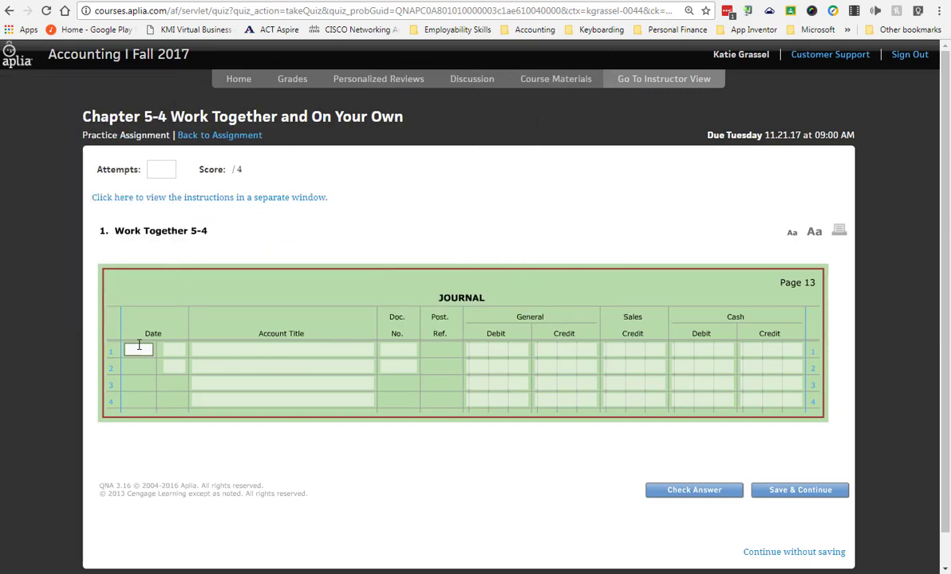
type("Ja")
key("Tab")
left_click(140, 346)
type("Ja")
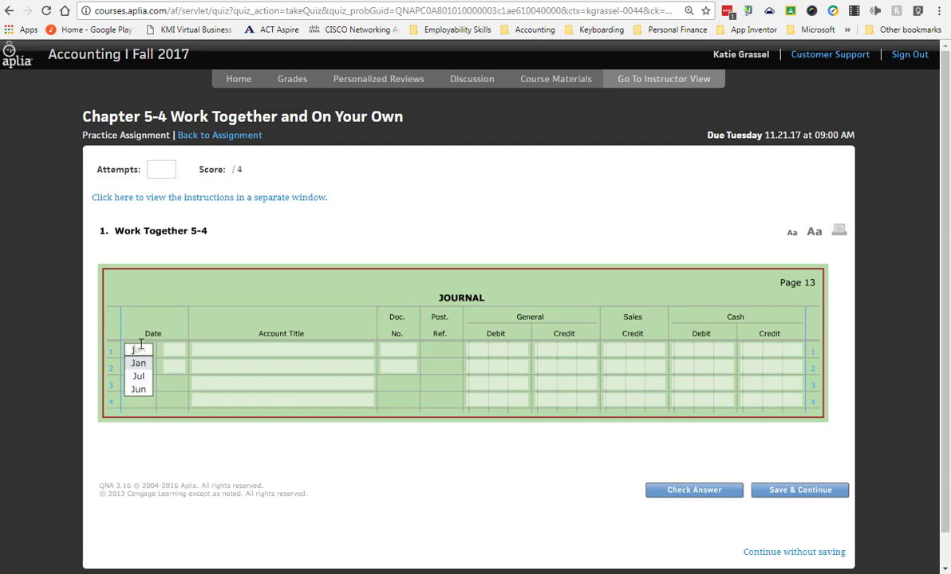
key("Tab")
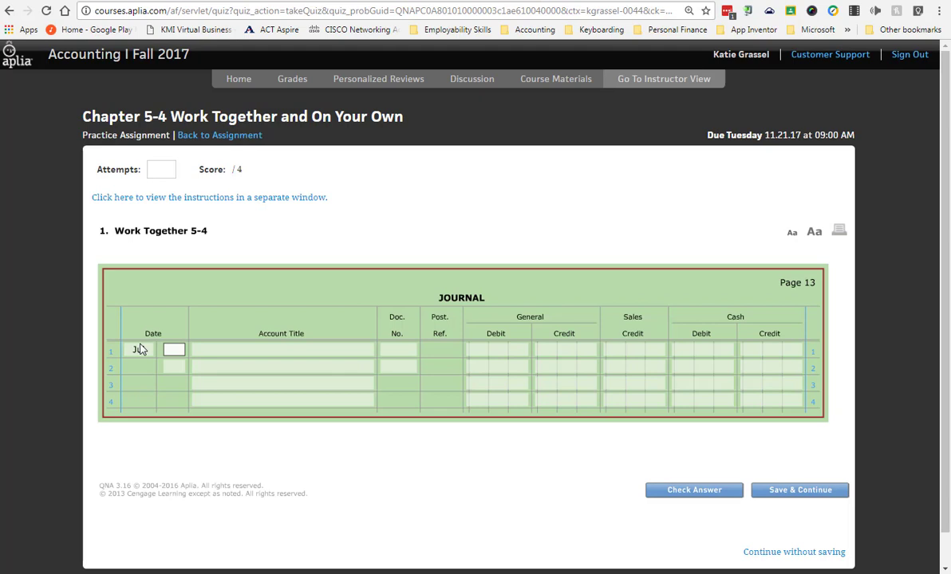
type("3")
key("Tab")
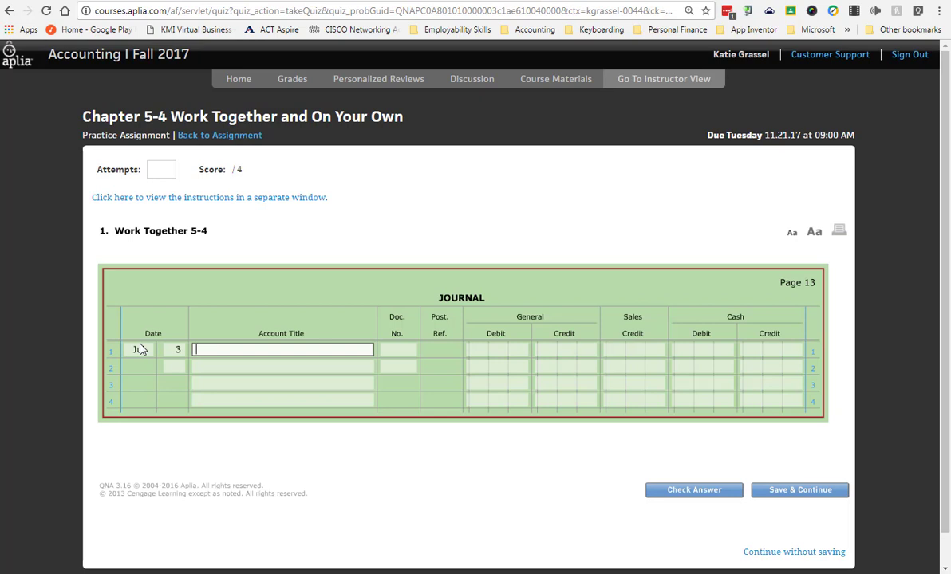
- Record Petty Cash, doc C57, with 250.00 general debit and 250.00 cash credit
type("Pett")
key("Tab")
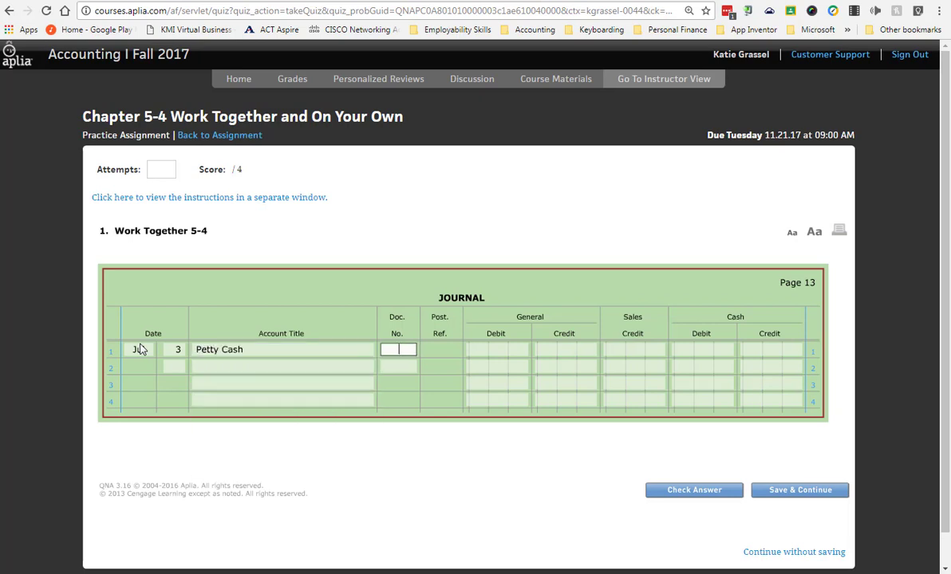
type("c57")
key("Tab")
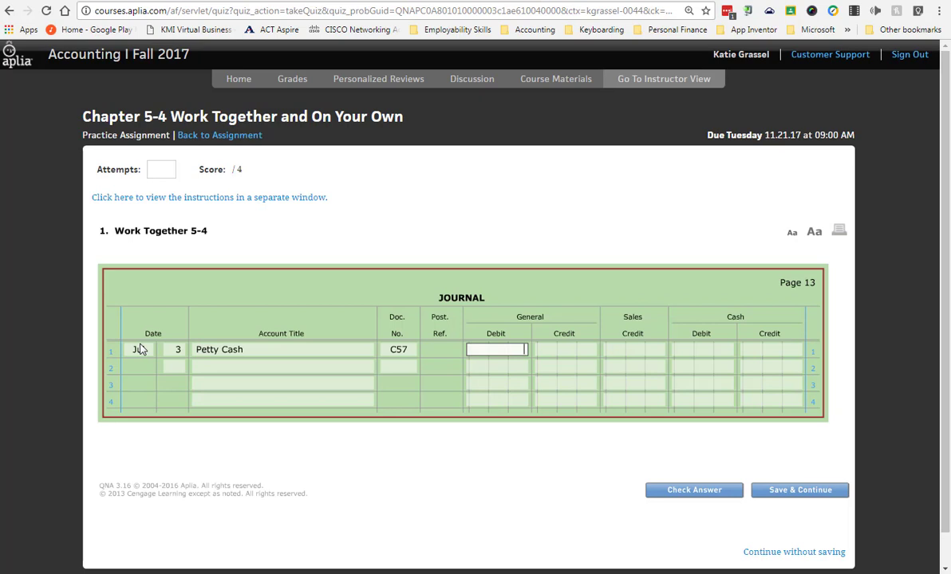
type("250")
key("Tab")
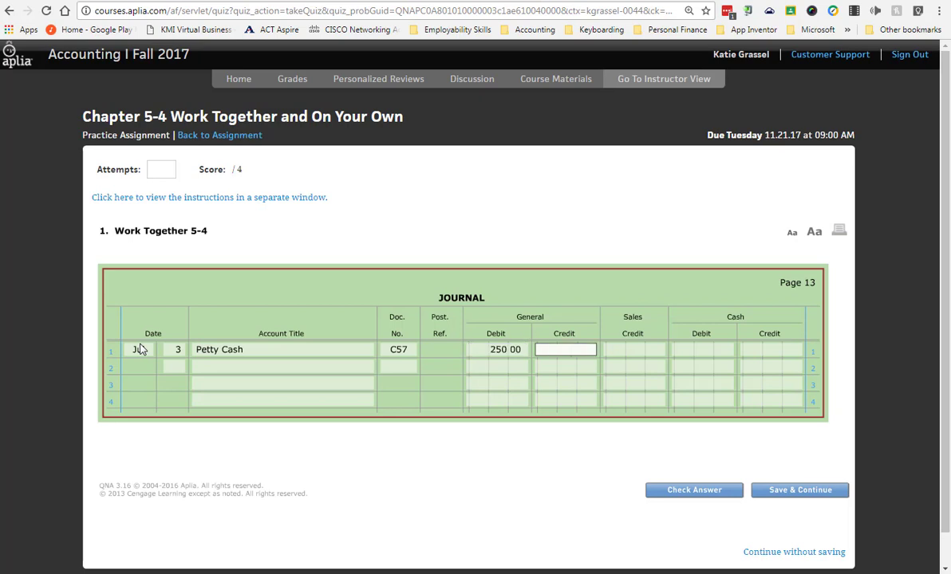
key("Tab")
key("Tab")
key("Tab")
type("1")
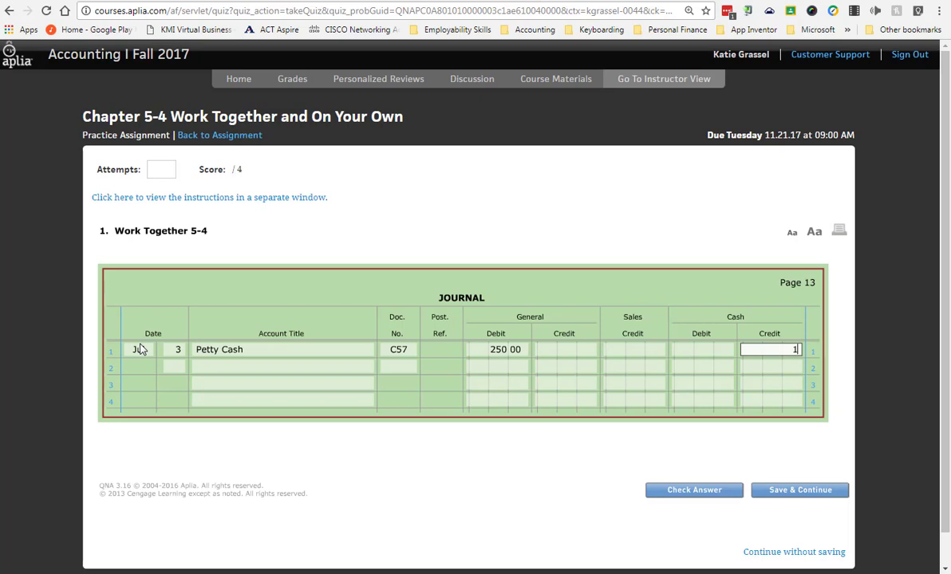
key("BackSpace")
type("250")
key("Tab")
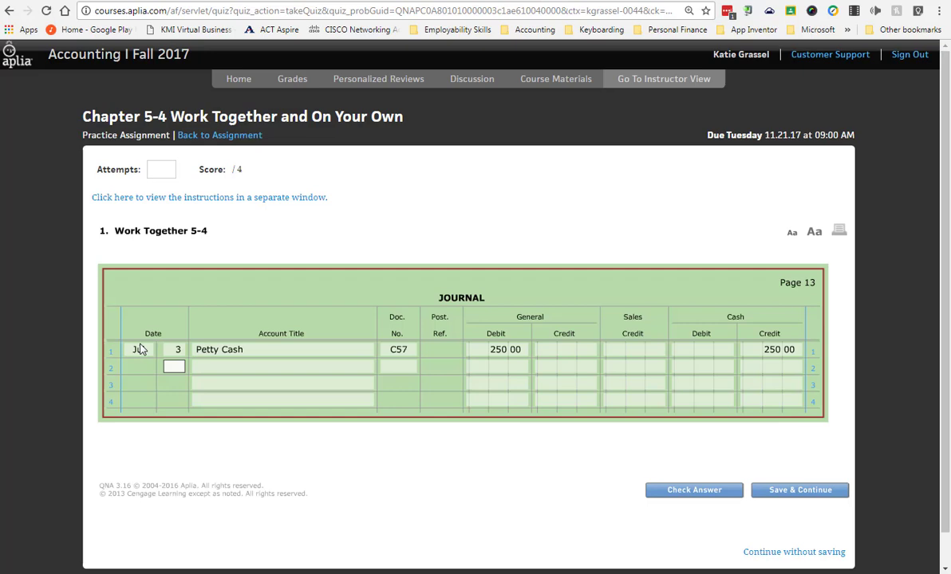
- Reopen the Work Together 5-4 instructions in a separate window
left_click(295, 197)
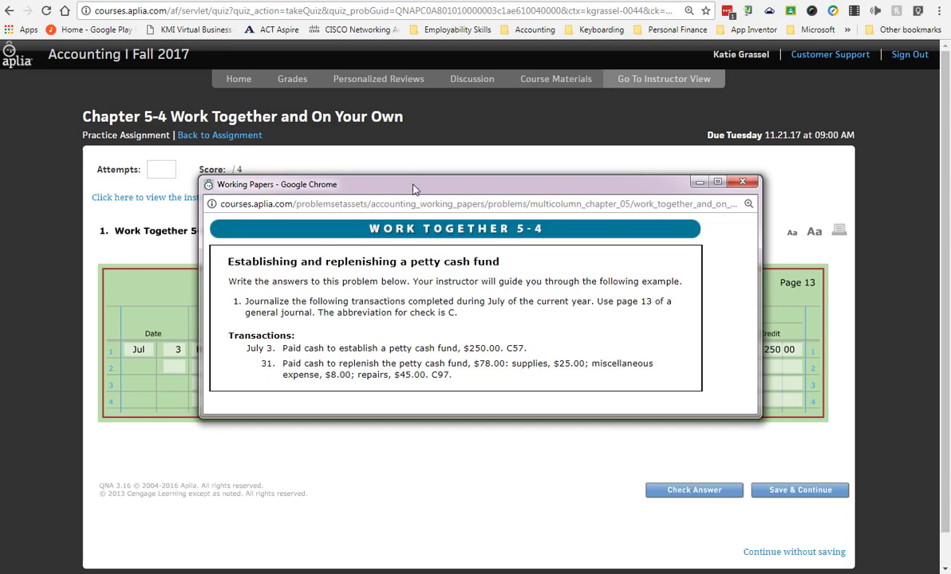
- Move the instructions window aside and enter day 31 in journal row 2
left_click_drag(384, 183, 0, 95)
left_click(174, 366)
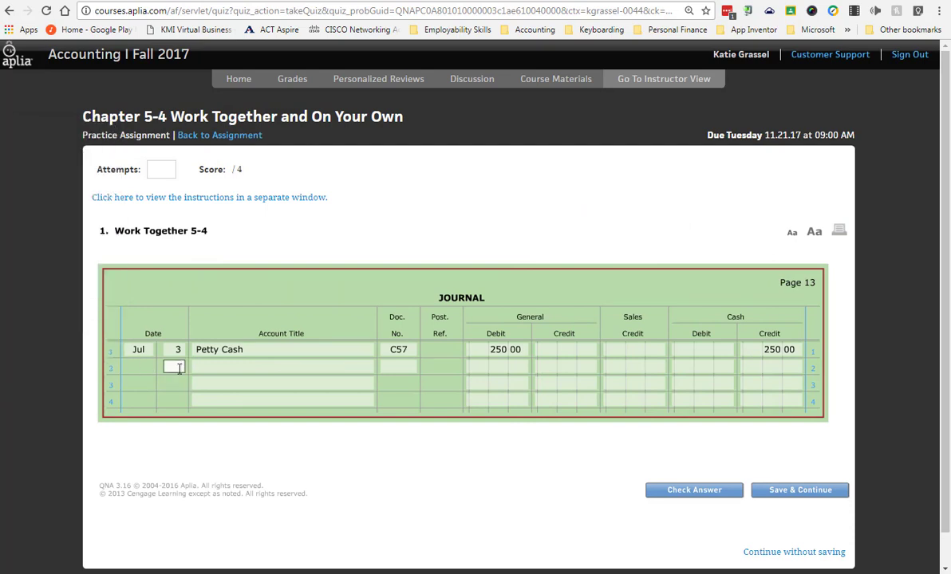
type("31")
key("Tab")
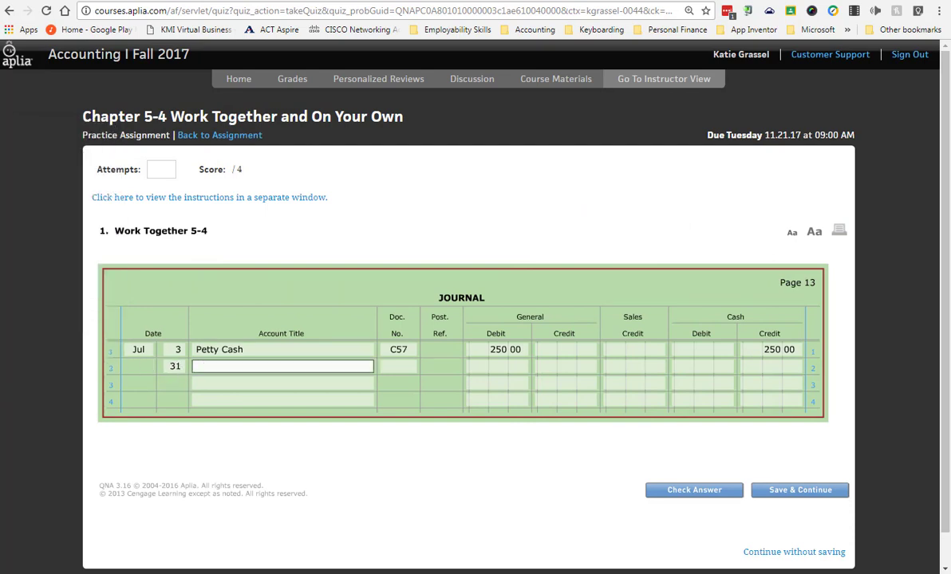
left_click(23, 239)
left_click(223, 430)
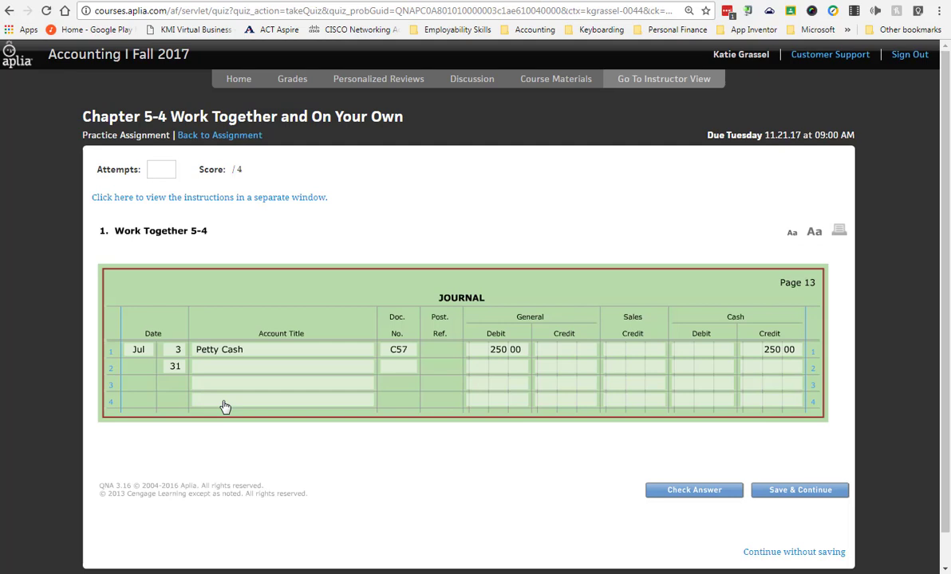
- Enter Supplies, doc C97, with a 25.00 general debit on row 2
left_click(227, 367)
type("s")
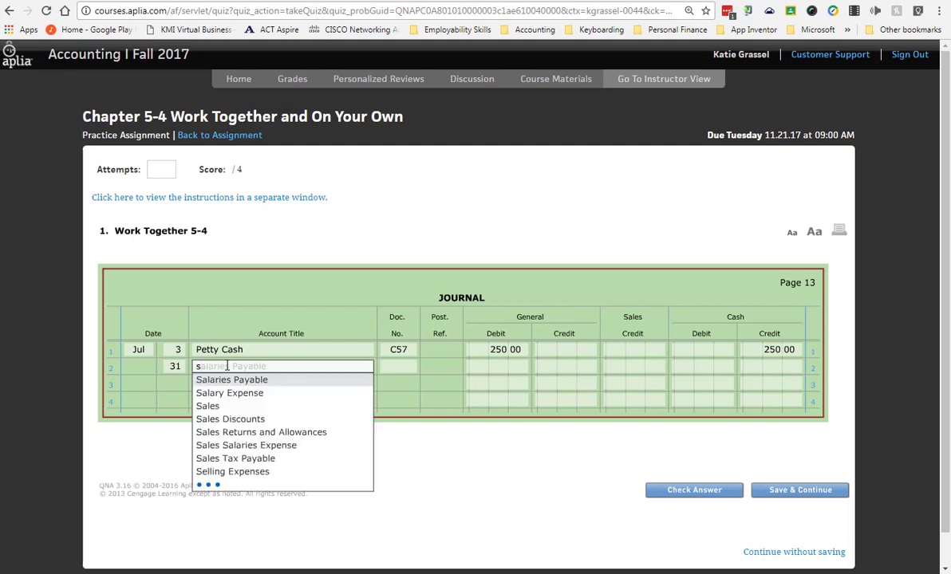
type("upp")
key("Tab")
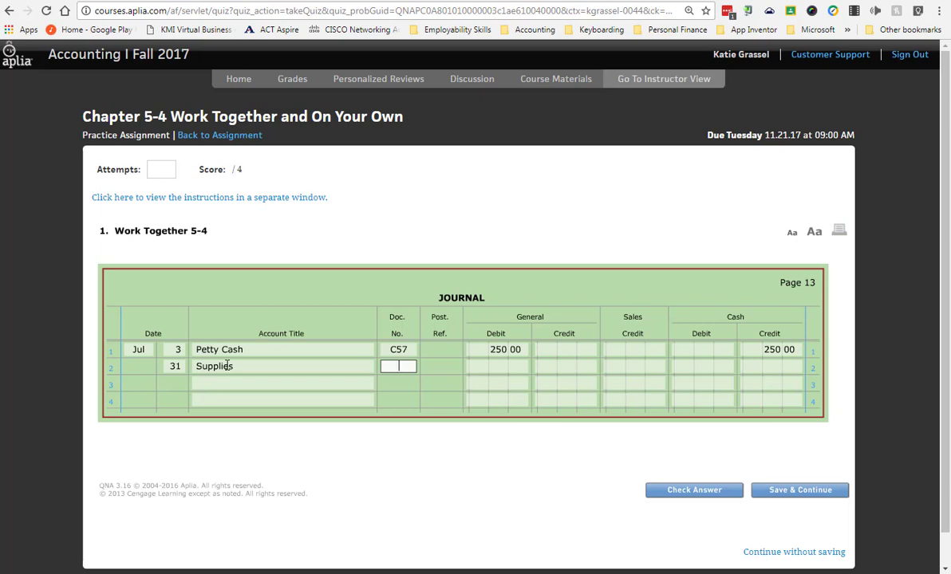
type("c97")
key("Tab")
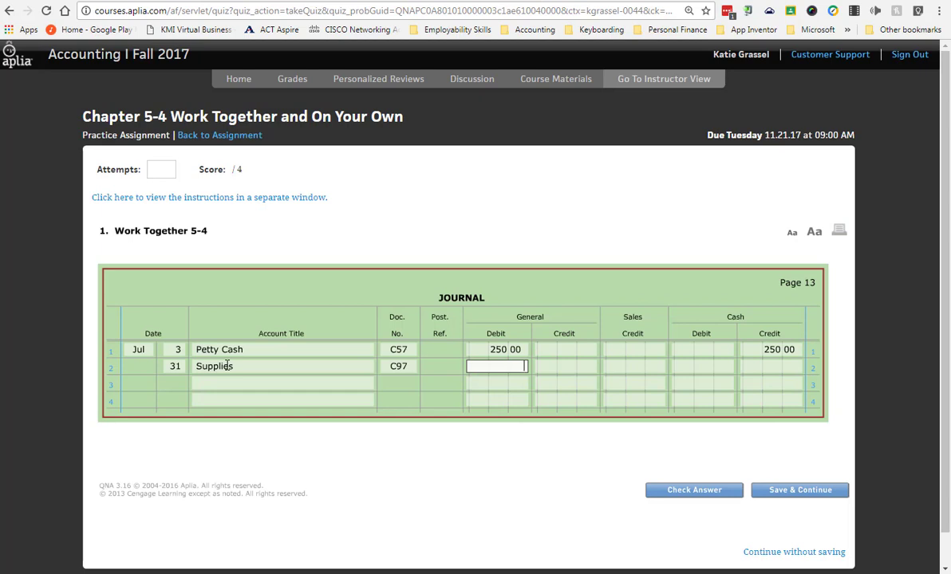
type("78")
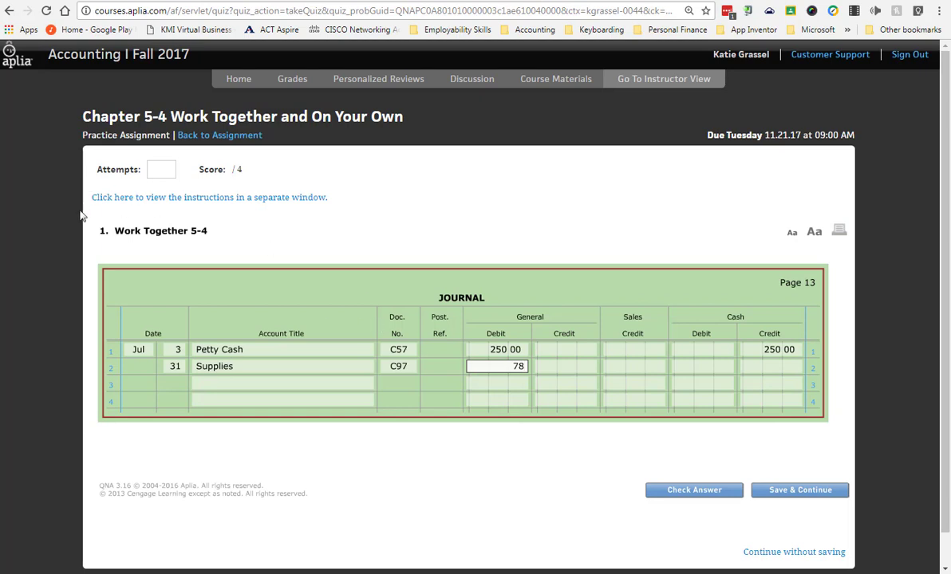
key("BackSpace")
key("BackSpace")
type("25")
- Debit Miscellaneous Expense 8.00 on row 3 and Rent Expense 45.00 on row 4
left_click(218, 385)
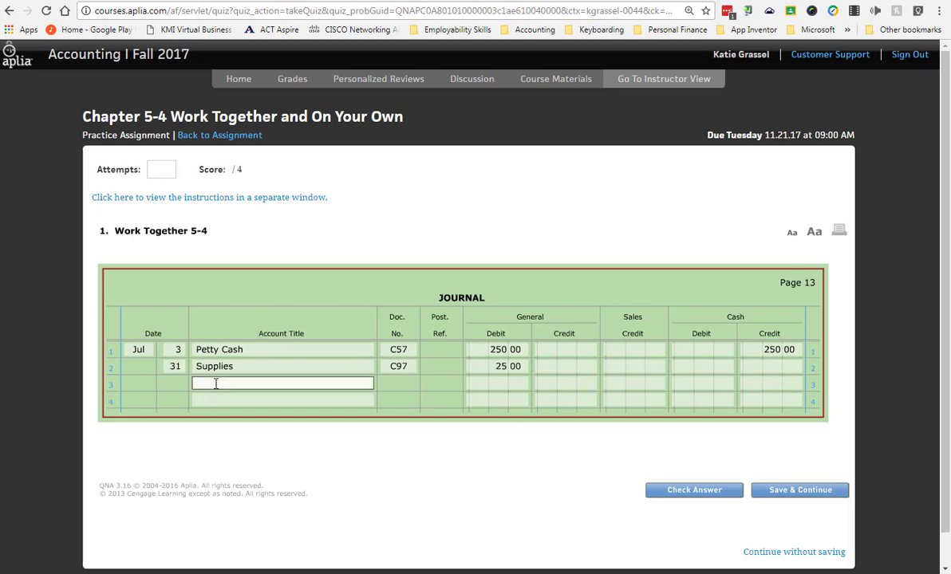
type("mis")
key("Tab")
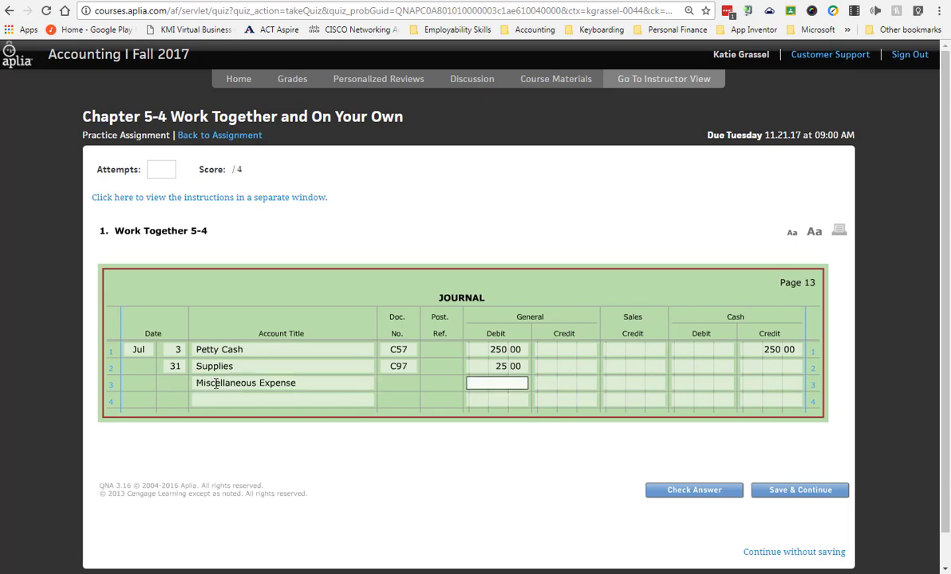
type("8")
left_click(213, 403)
type("r")
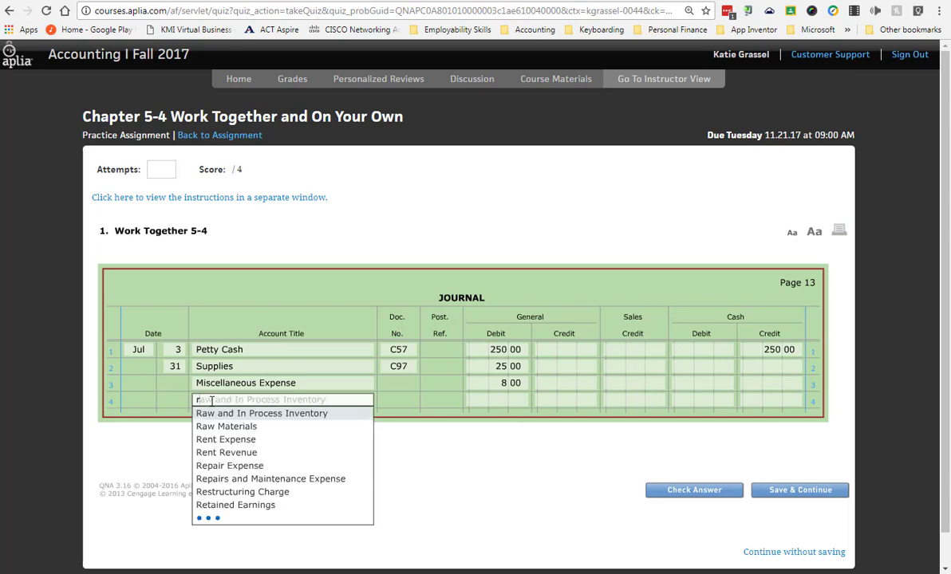
type("e")
key("Tab")
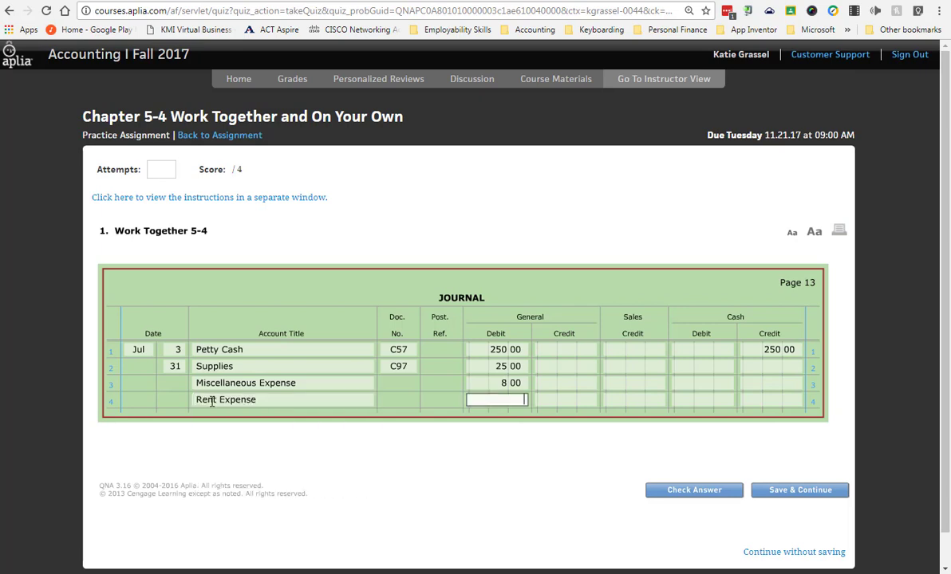
type("45")
key("Tab")
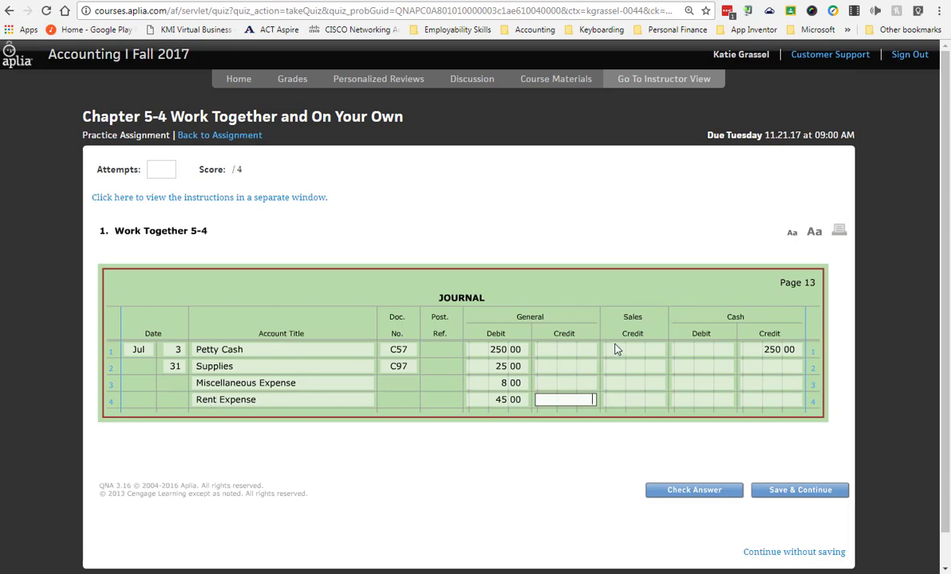
- Enter 78.00 in row 2's Cash Credit column to balance the replenishment
left_click(788, 366)
type("78")
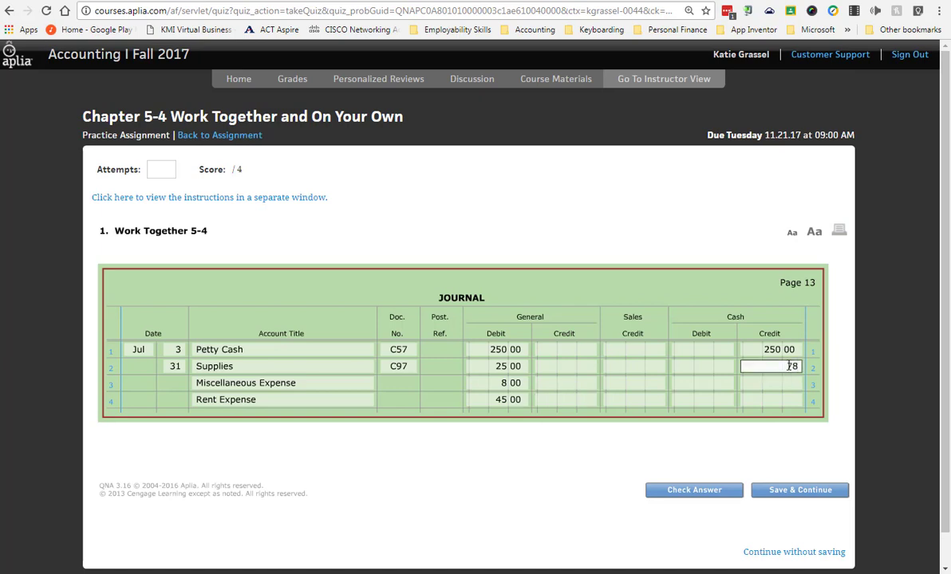
key("Tab")
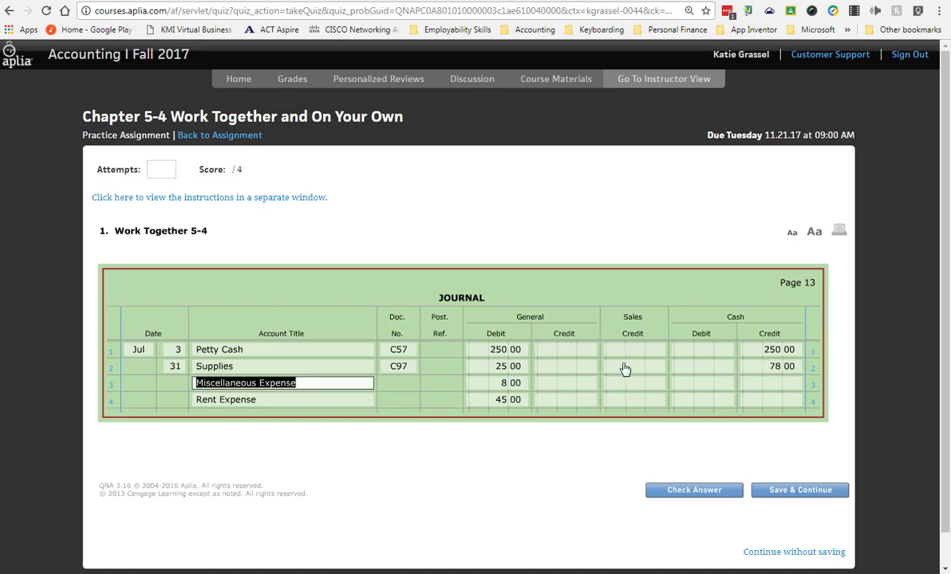
left_click(578, 448)
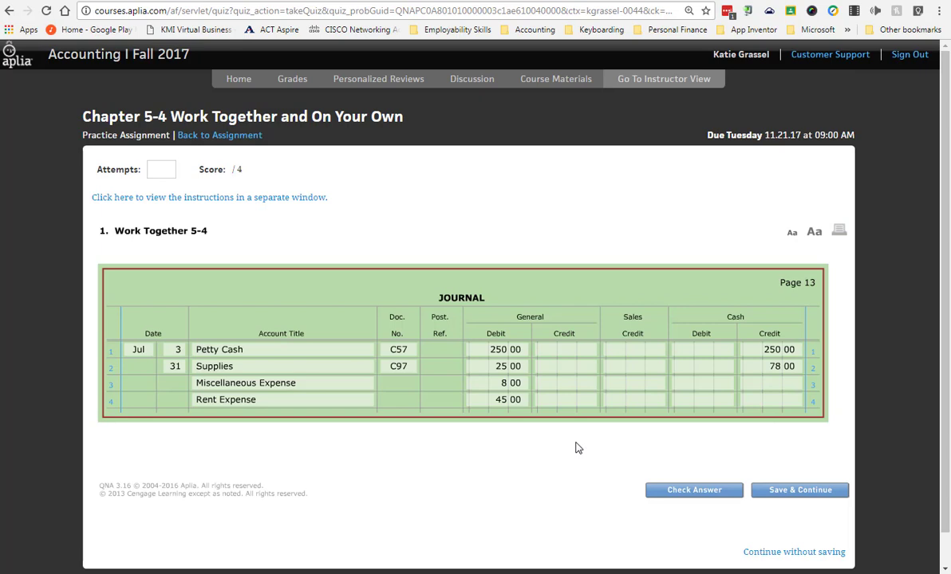
- Check the journal answers, then change row 4's account title to Repair Expense
left_click(716, 493)
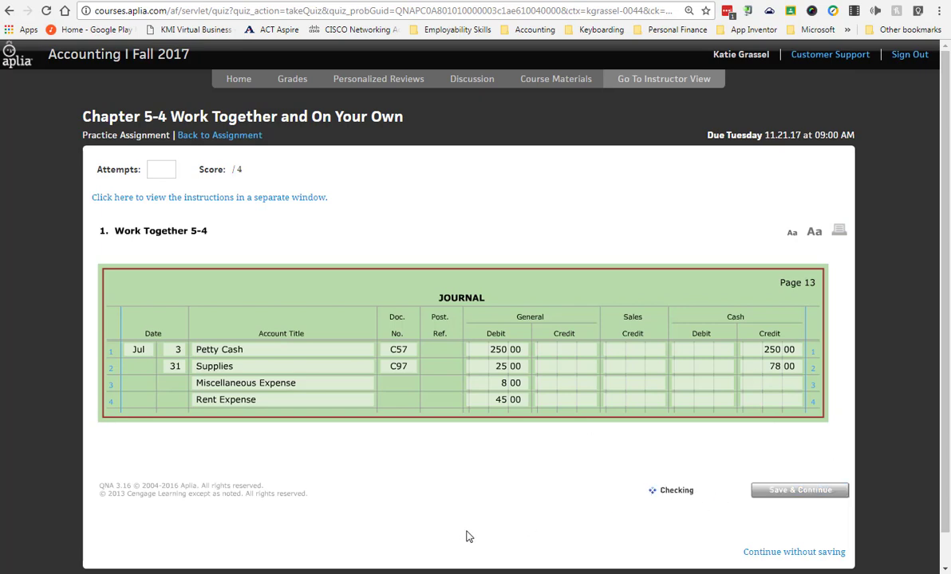
left_click(263, 402)
type("repa")
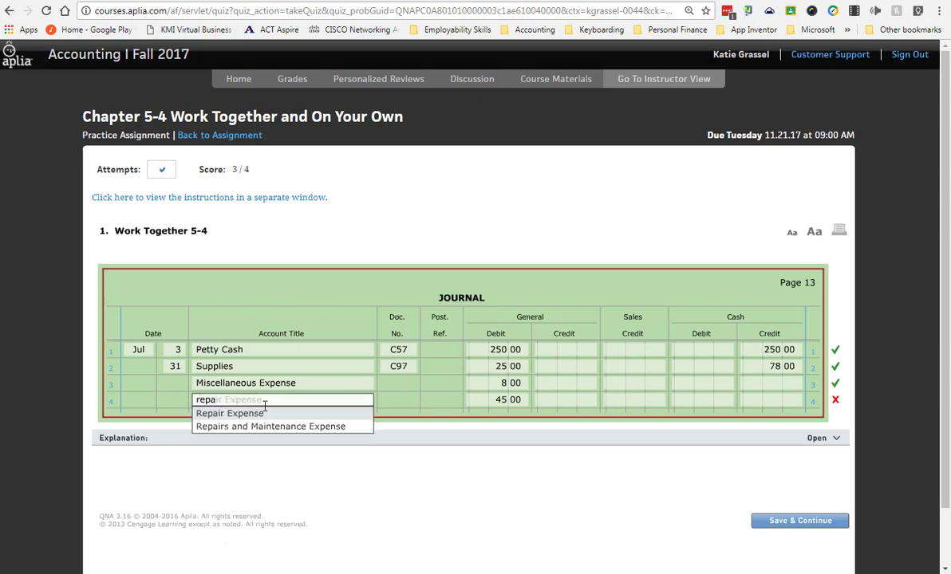
key("Tab")
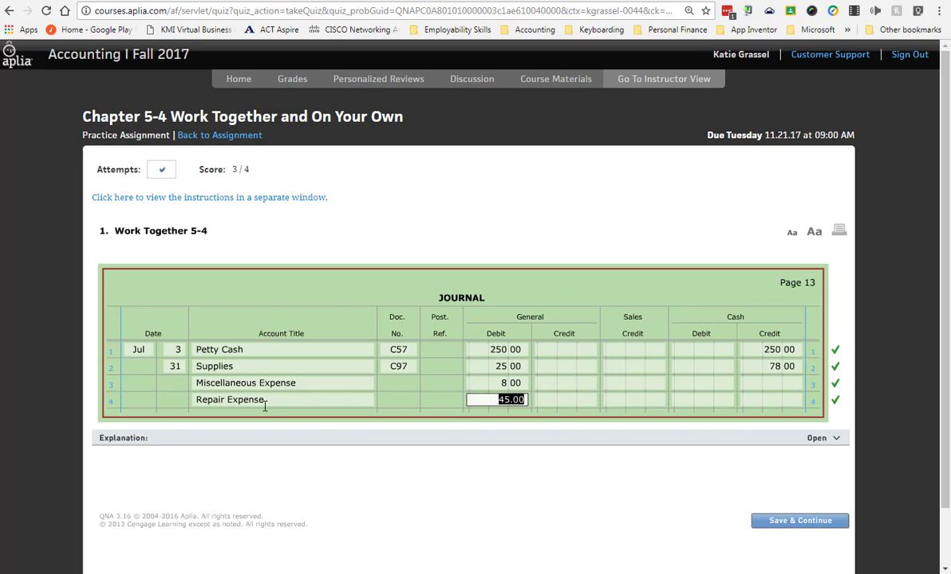